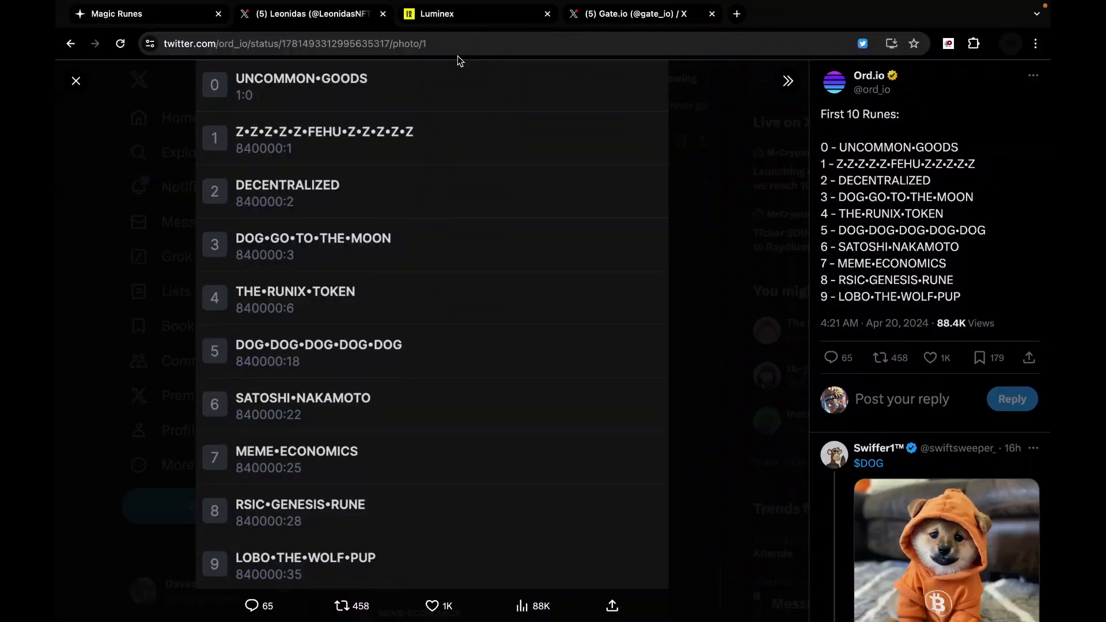
# Go back from the Ord.io photo view to Luminex's Mint Runes page
pyautogui.hotkey('alt', 'Left')
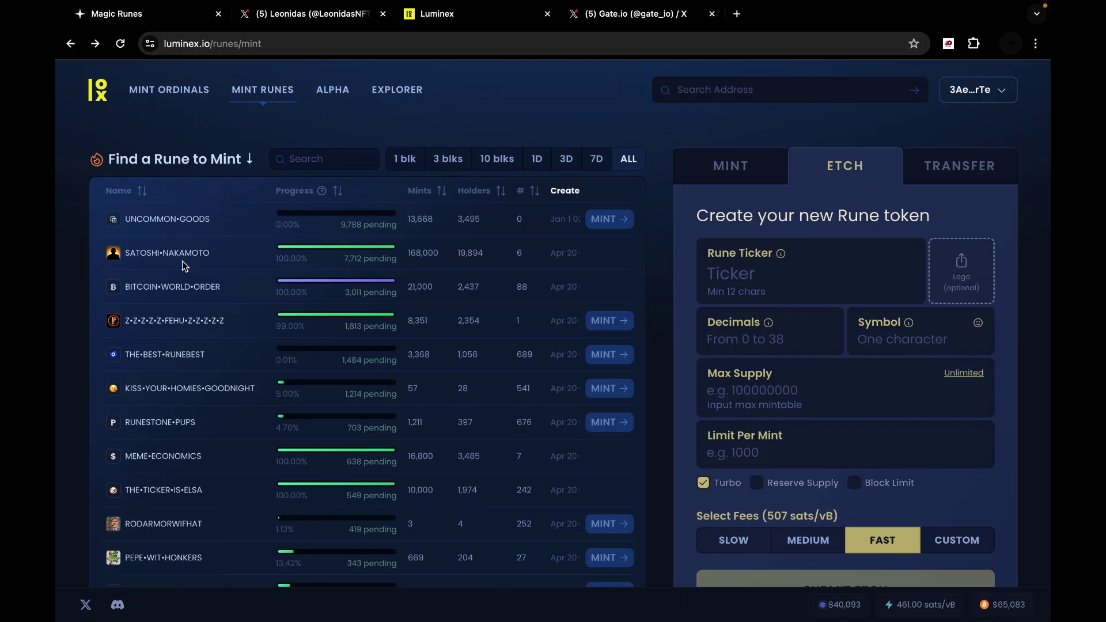
# Bring up Gate.io's X profile and scroll through its SATOSHI•NAKAMOTO and MEME•ECONOMICS listing posts
pyautogui.click(639, 16)
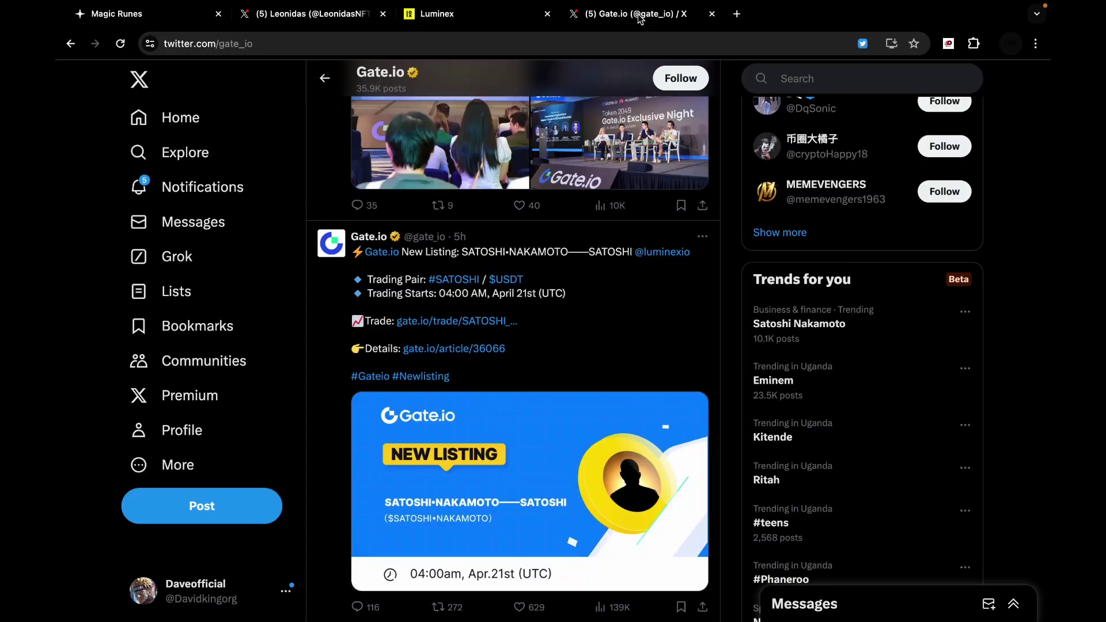
pyautogui.scroll(-3, 576, 340)
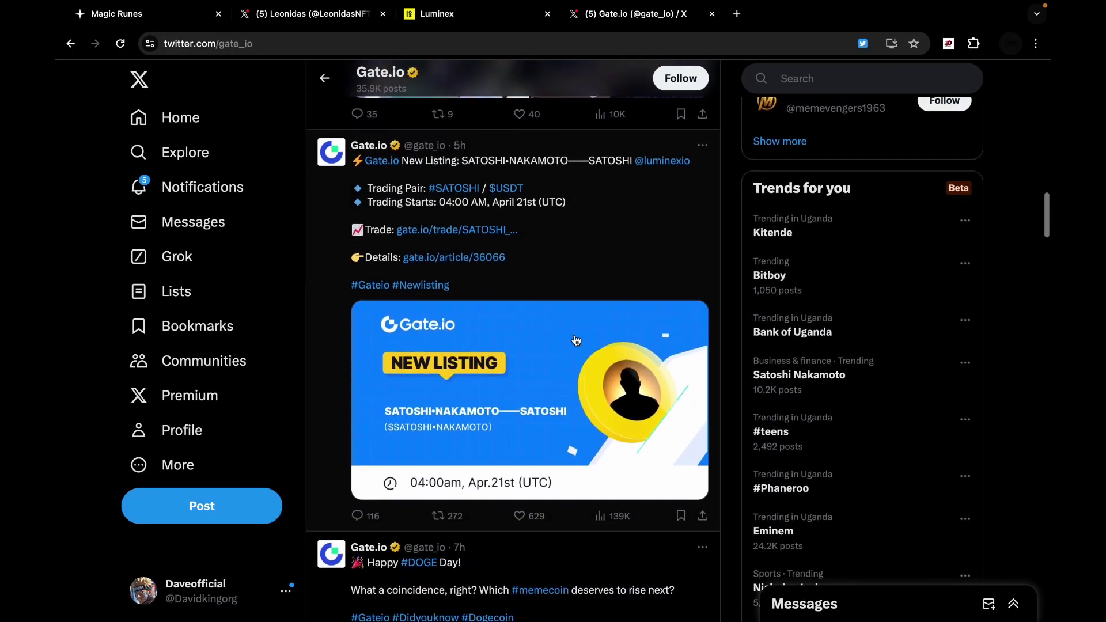
pyautogui.moveTo(363, 159)
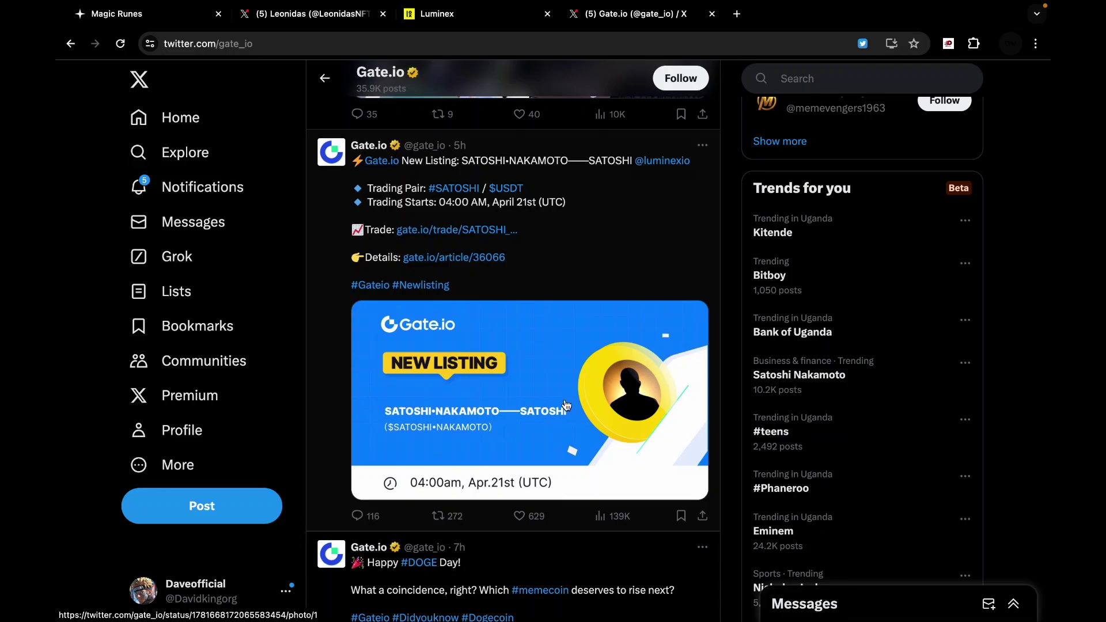
pyautogui.scroll(10, 567, 405)
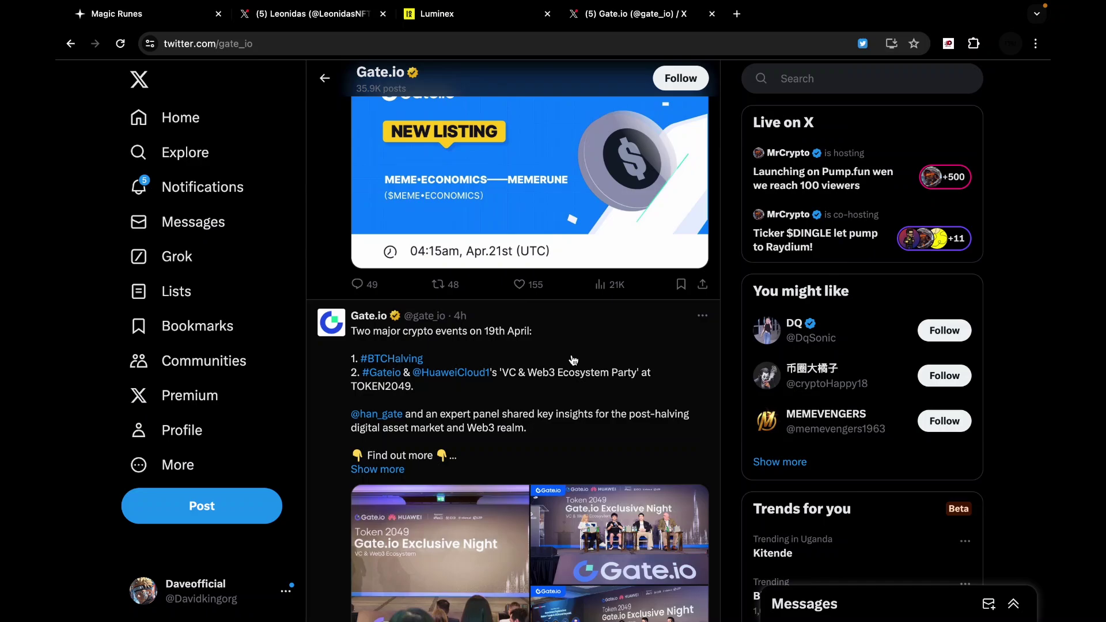
pyautogui.scroll(1, 496, 332)
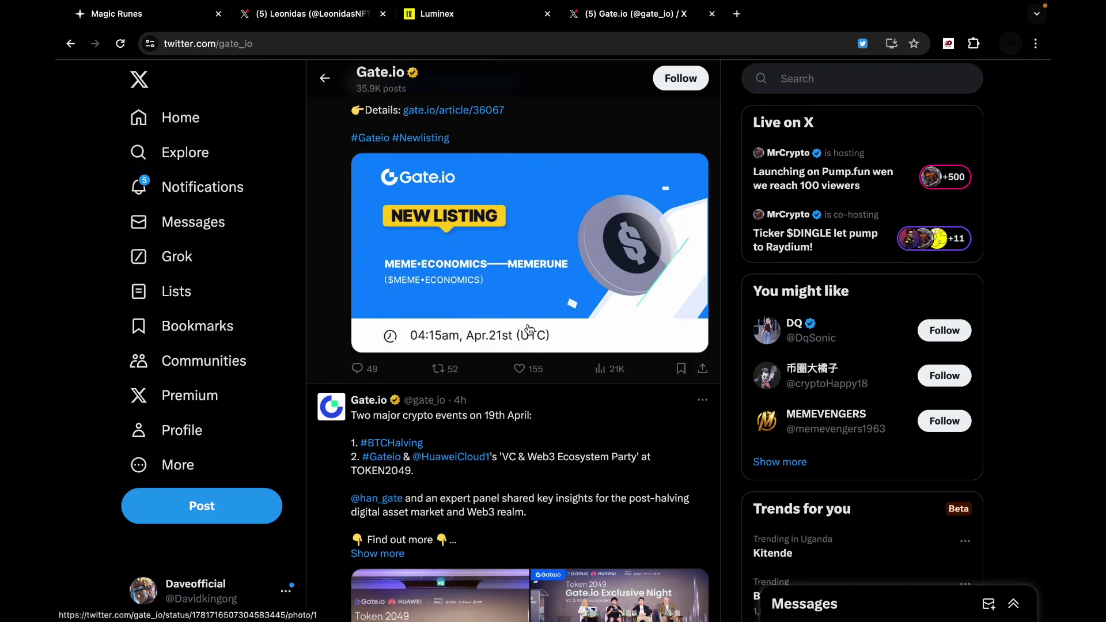
pyautogui.scroll(-10, 481, 249)
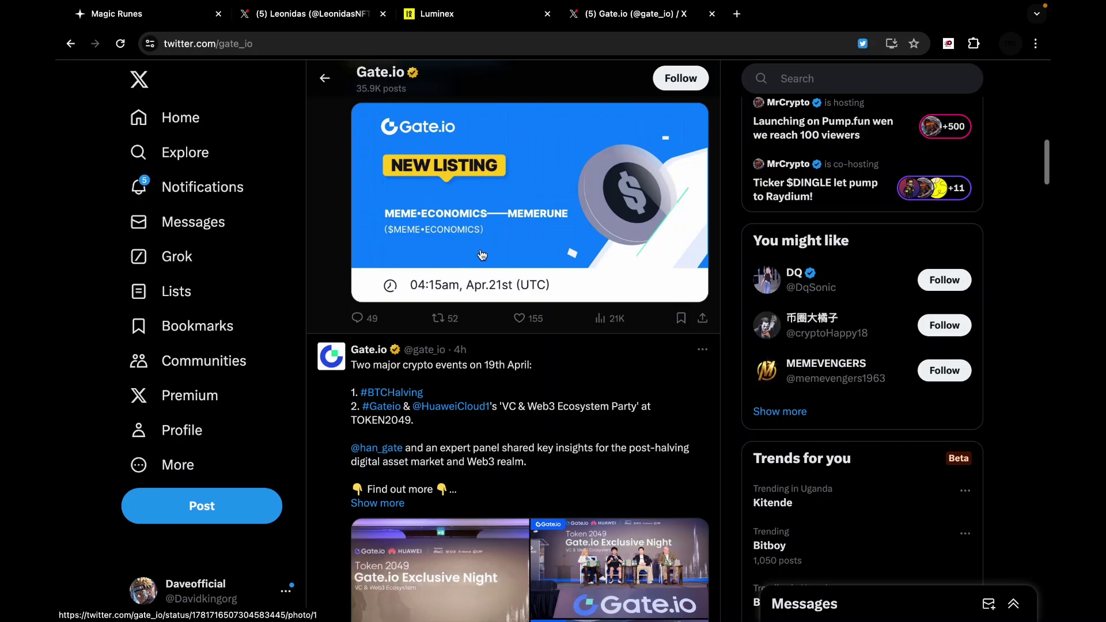
pyautogui.scroll(-1, 482, 254)
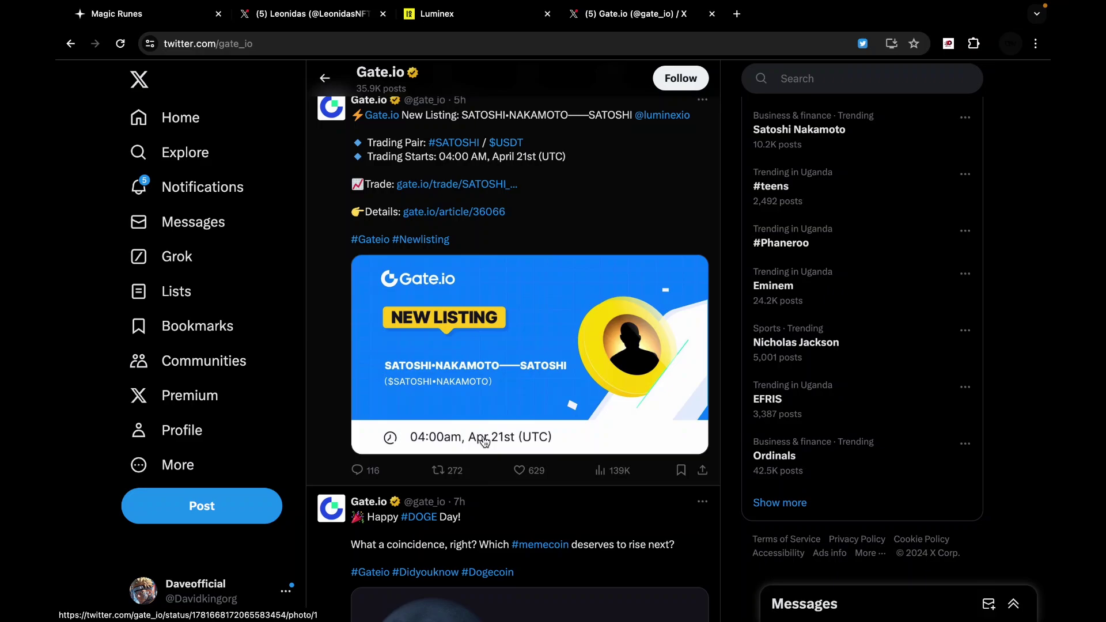
pyautogui.click(464, 18)
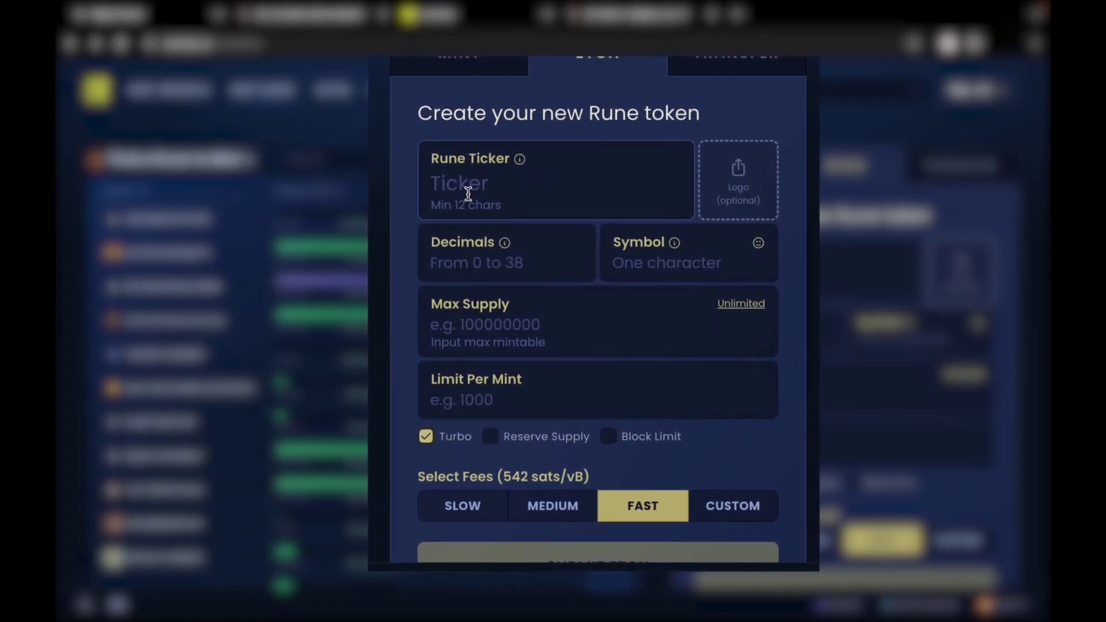
# Enter DHDHDHDHHDFGEGEGER as the Rune Ticker, reworking the ending until it shows Available
pyautogui.write('DHDHDHDHHDFHBDBF')
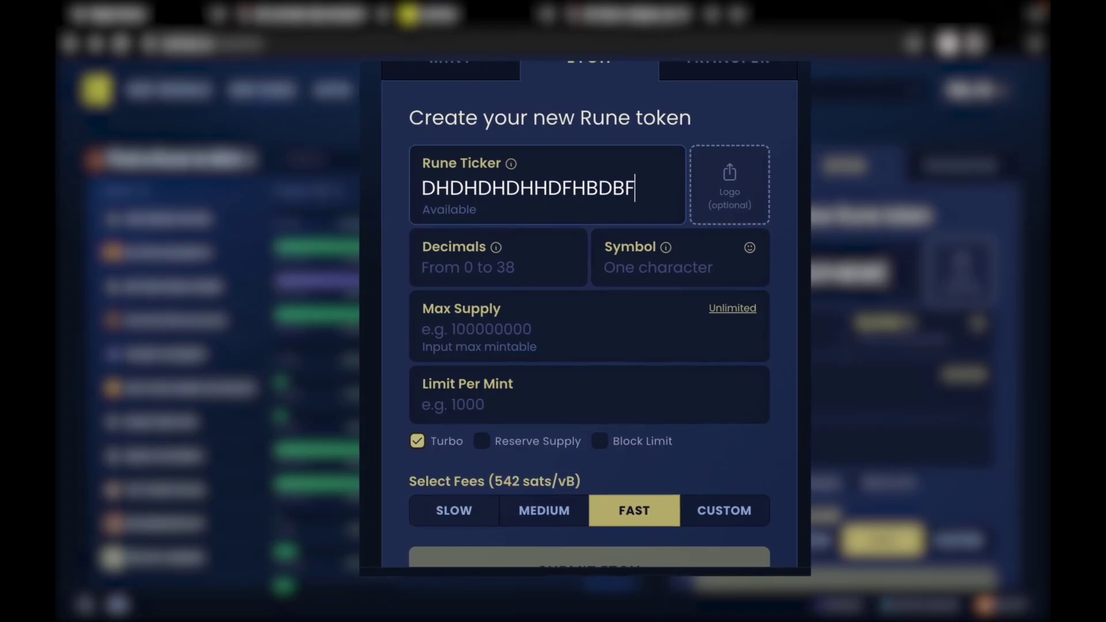
pyautogui.press('BackSpace')
pyautogui.press('BackSpace')
pyautogui.press('BackSpace')
pyautogui.press('BackSpace')
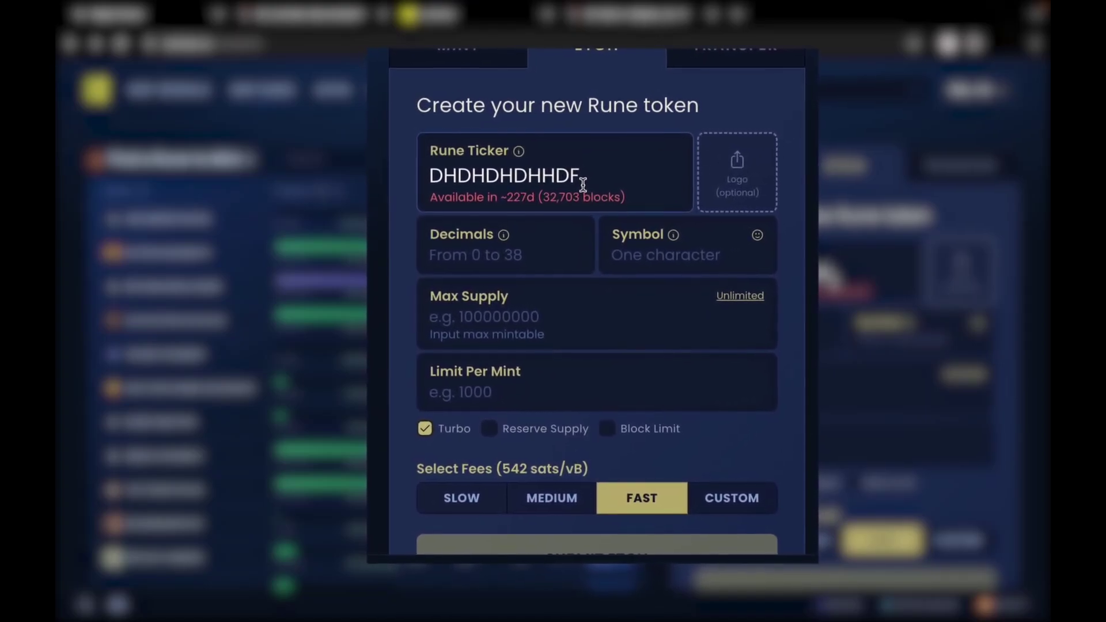
pyautogui.write('GEGEGER')
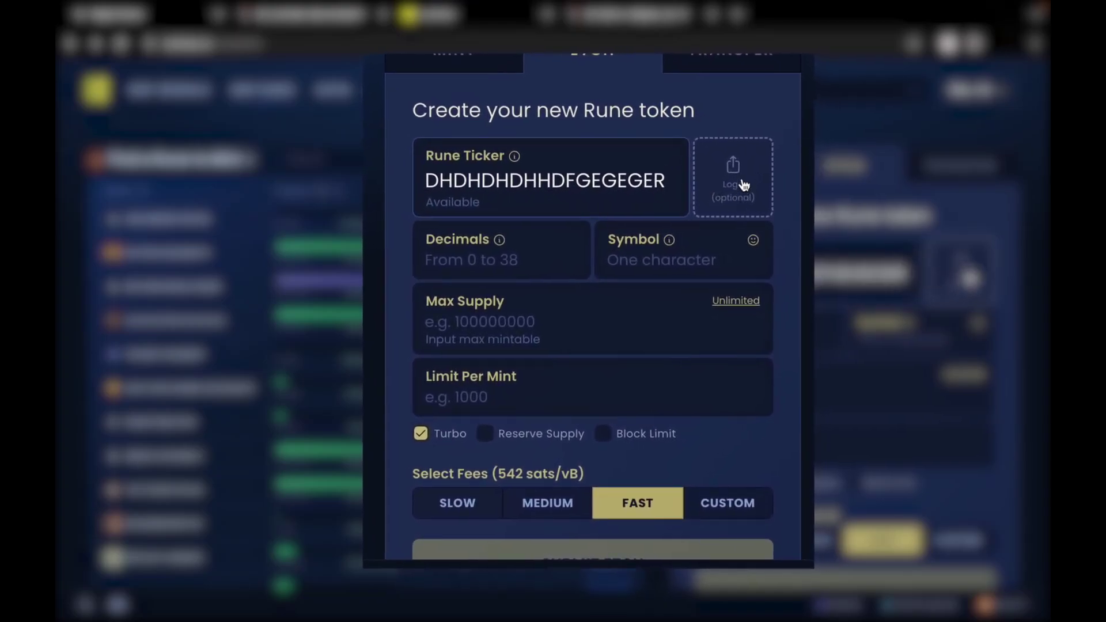
# Fill in Decimals 6, Symbol h, Max Supply 2000000 and Limit Per Mint 5000
pyautogui.click(487, 265)
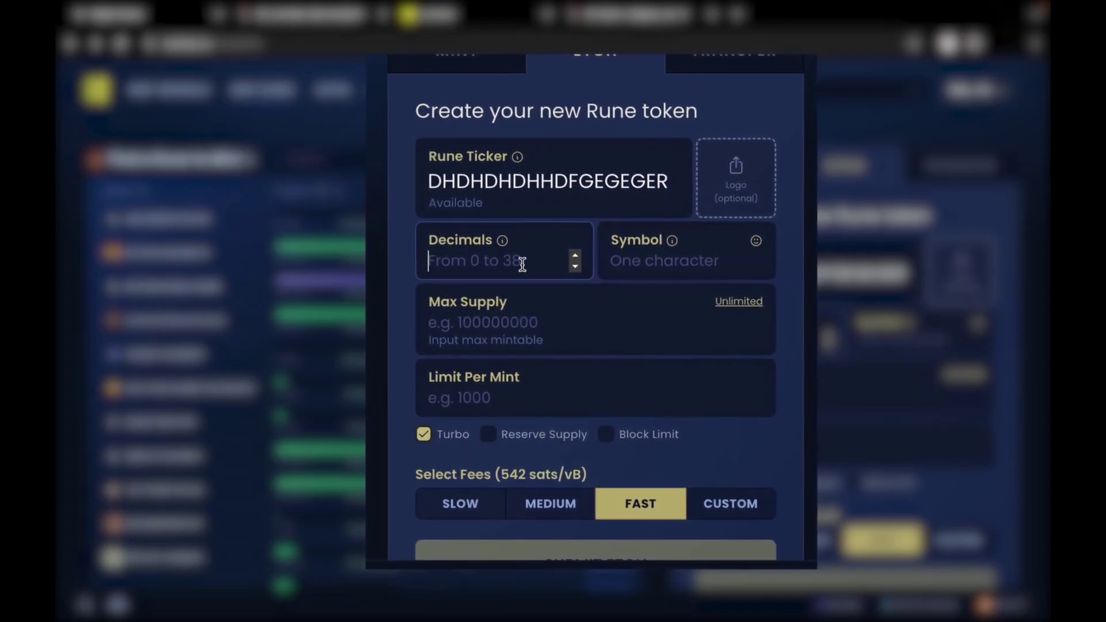
pyautogui.write('6')
pyautogui.click(645, 259)
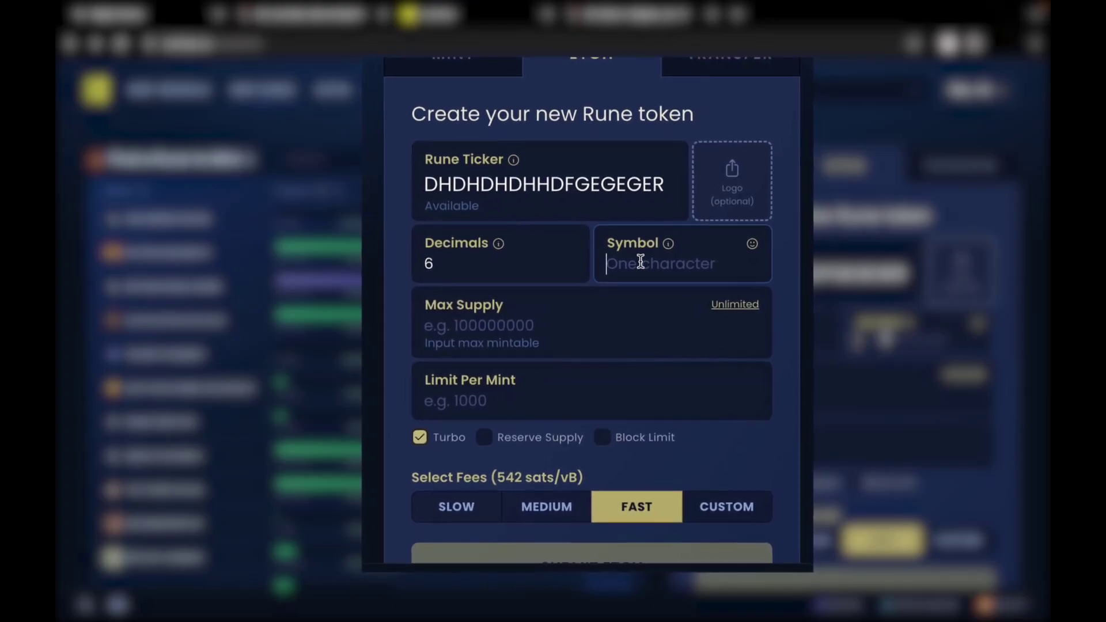
pyautogui.write('h')
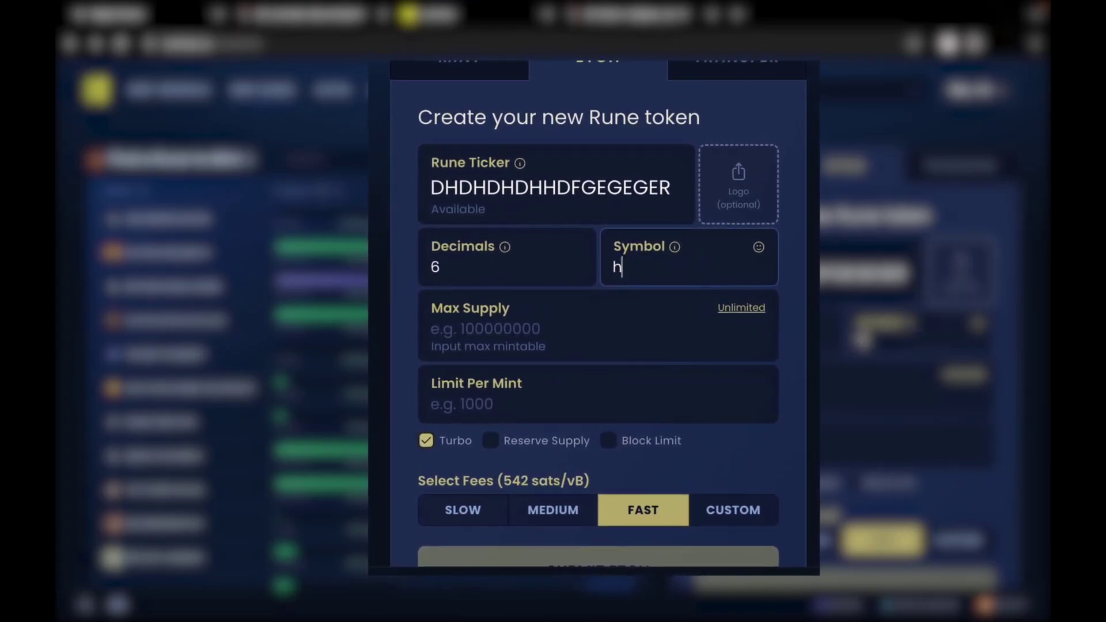
pyautogui.click(496, 318)
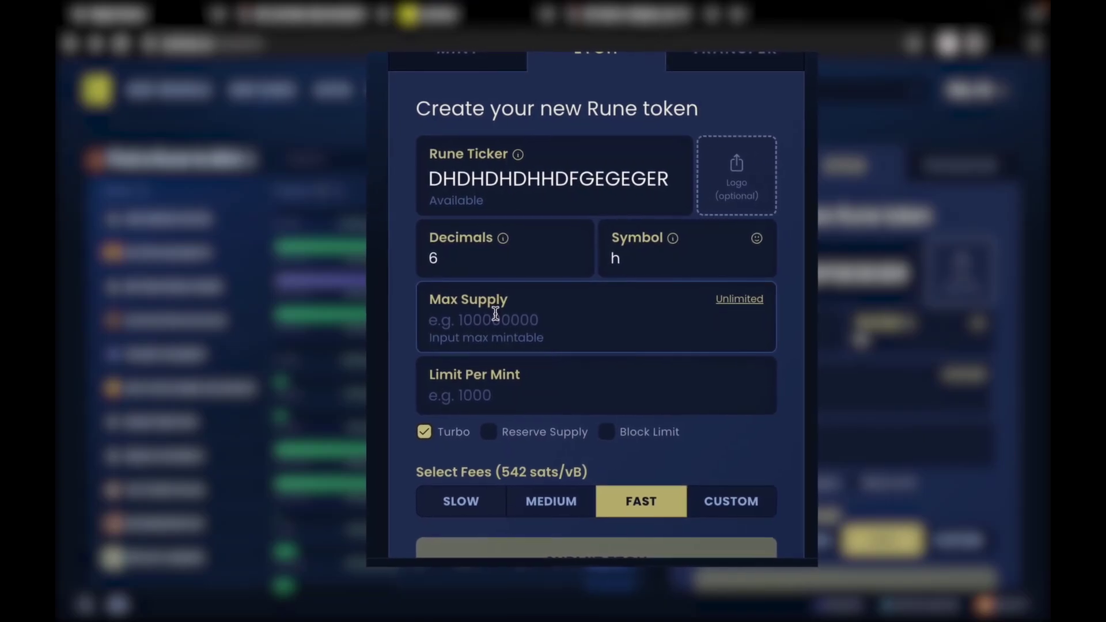
pyautogui.write('20')
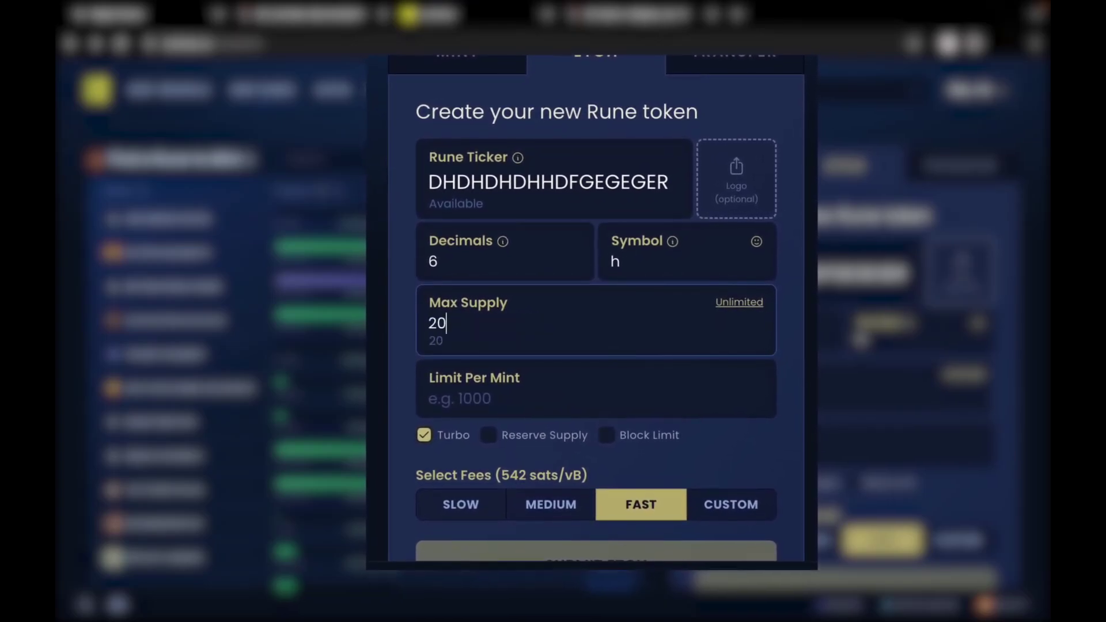
pyautogui.write('00000')
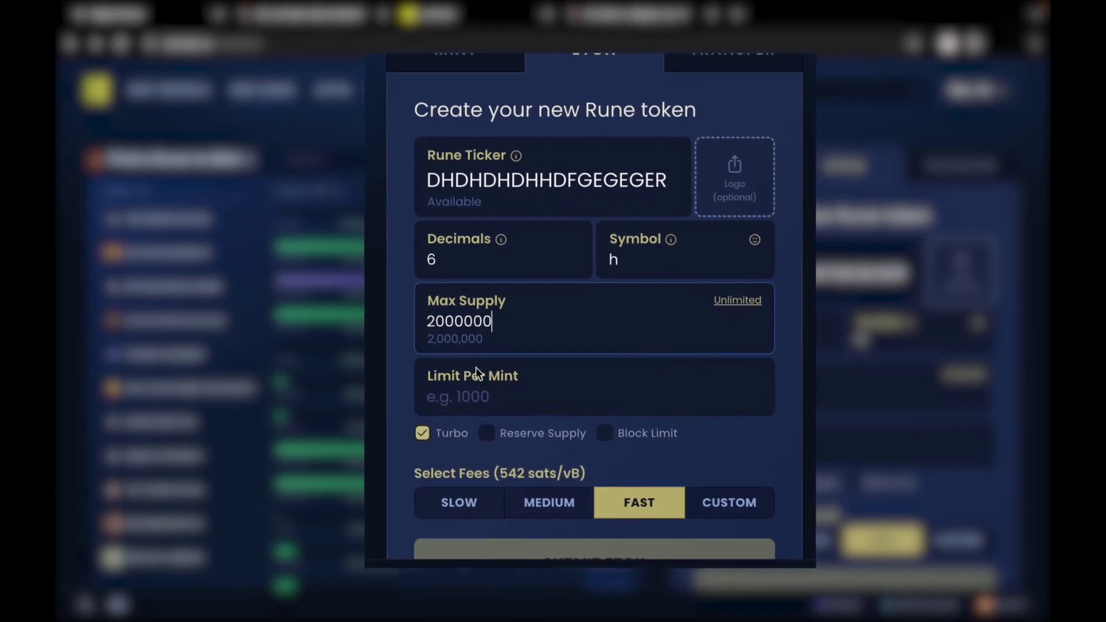
pyautogui.click(478, 397)
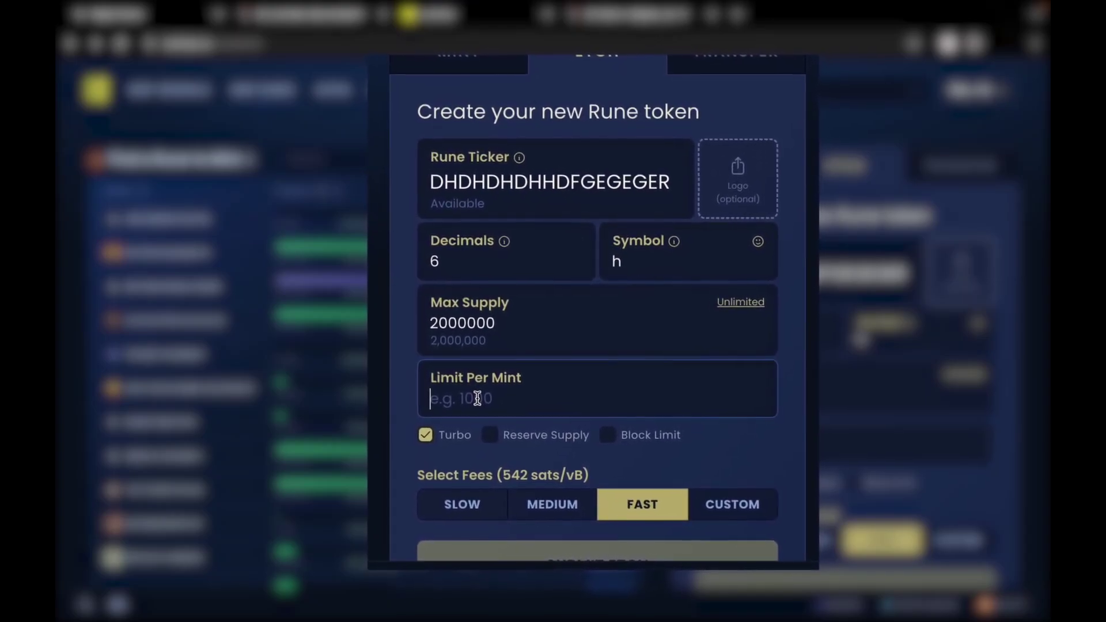
pyautogui.write('50')
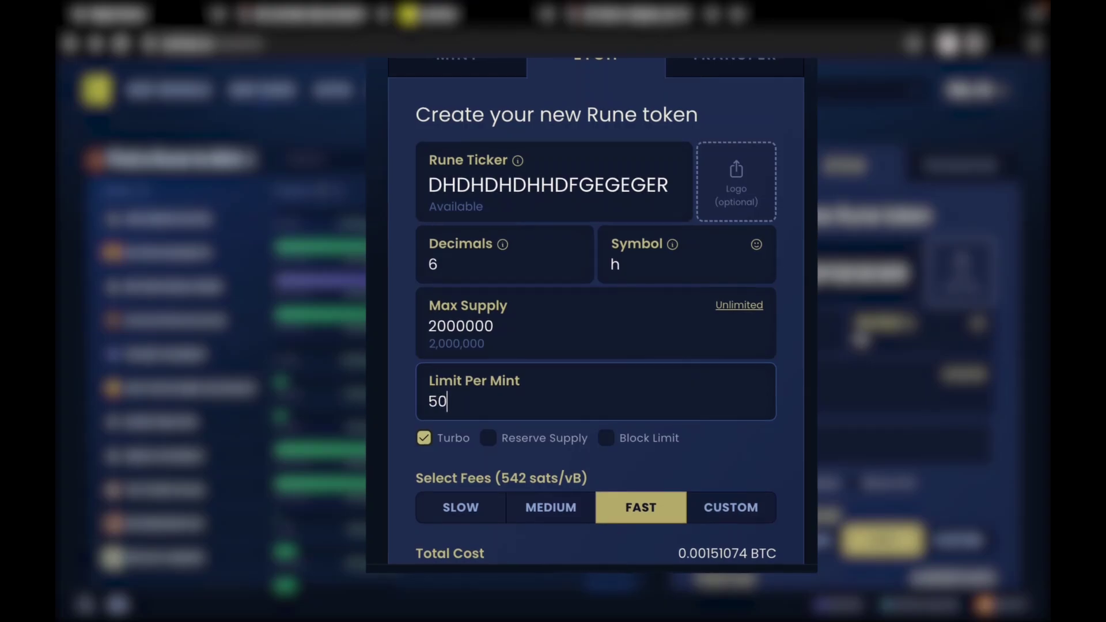
pyautogui.write('00')
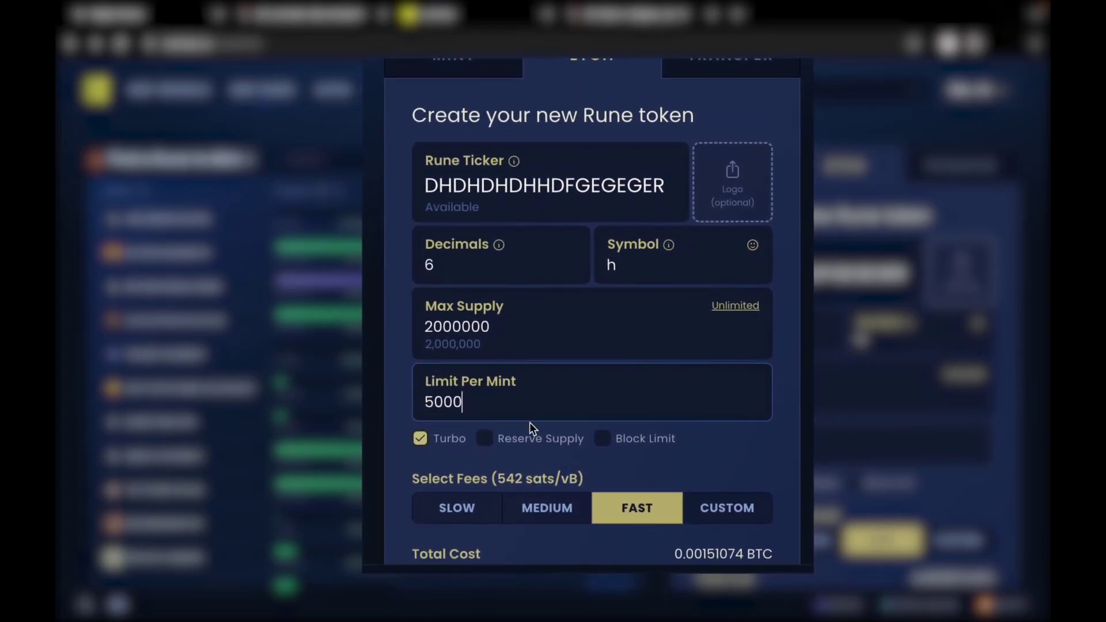
pyautogui.scroll(-2, 529, 423)
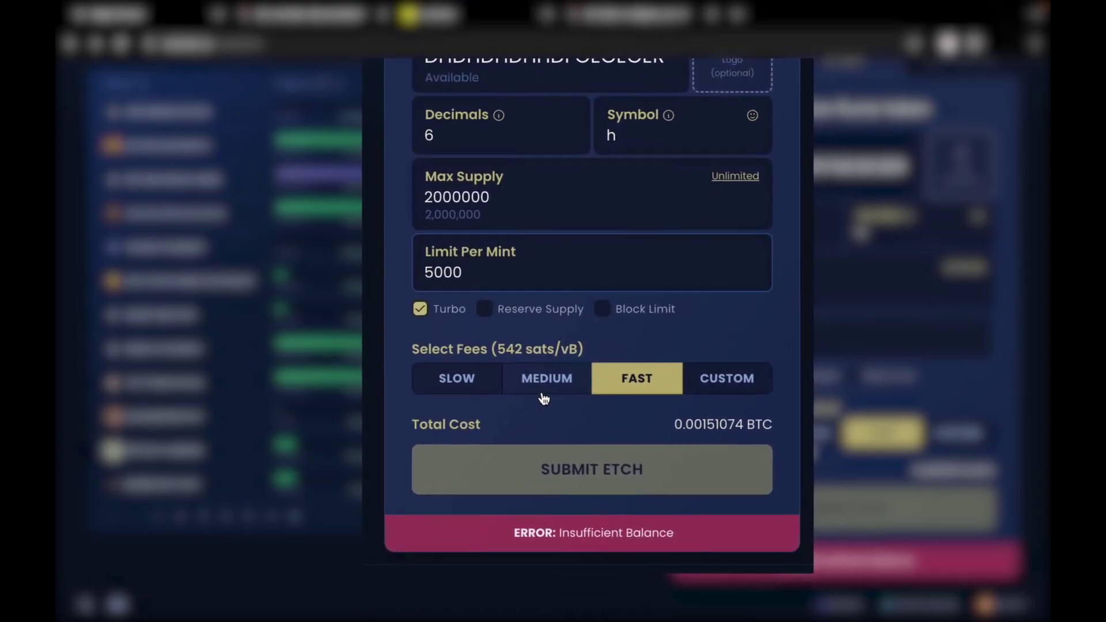
# Choose the Slow fee of 424 sats/vB, bringing the total cost to 0.00119727 BTC
pyautogui.click(462, 375)
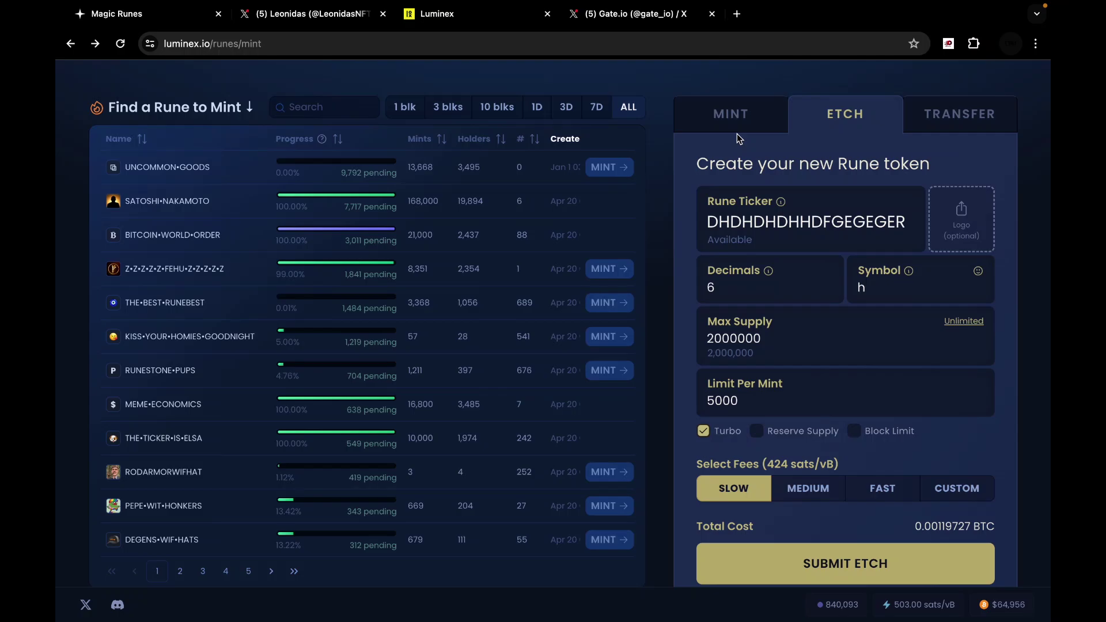
# Switch to minting and search the rune list for 'bones', then clear the search
pyautogui.click(736, 113)
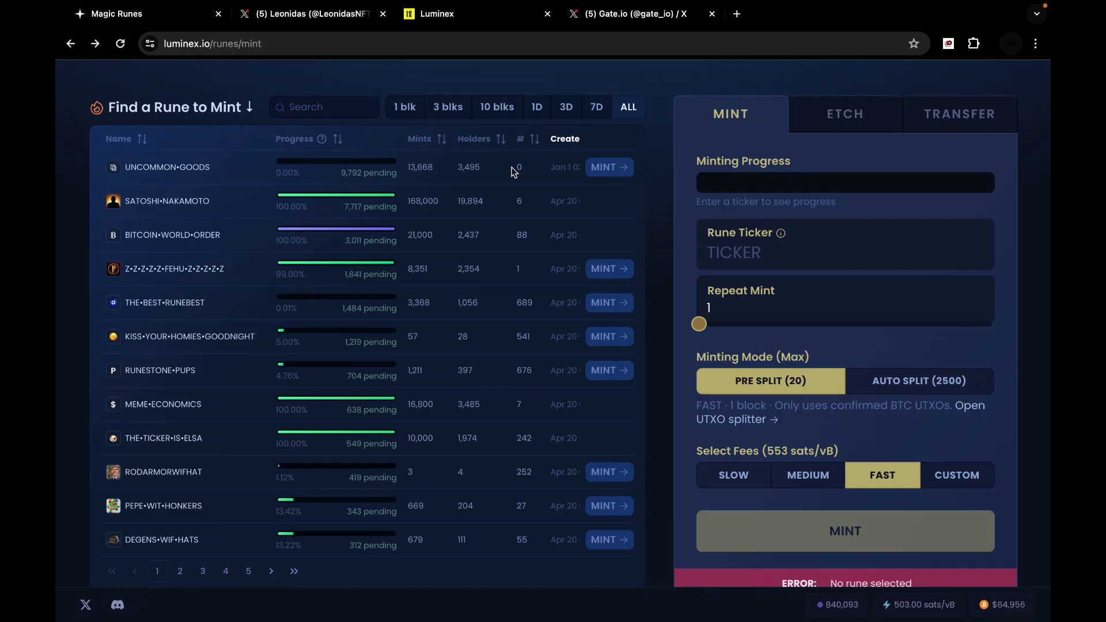
pyautogui.scroll(-1, 511, 171)
pyautogui.scroll(1, 512, 167)
pyautogui.click(304, 92)
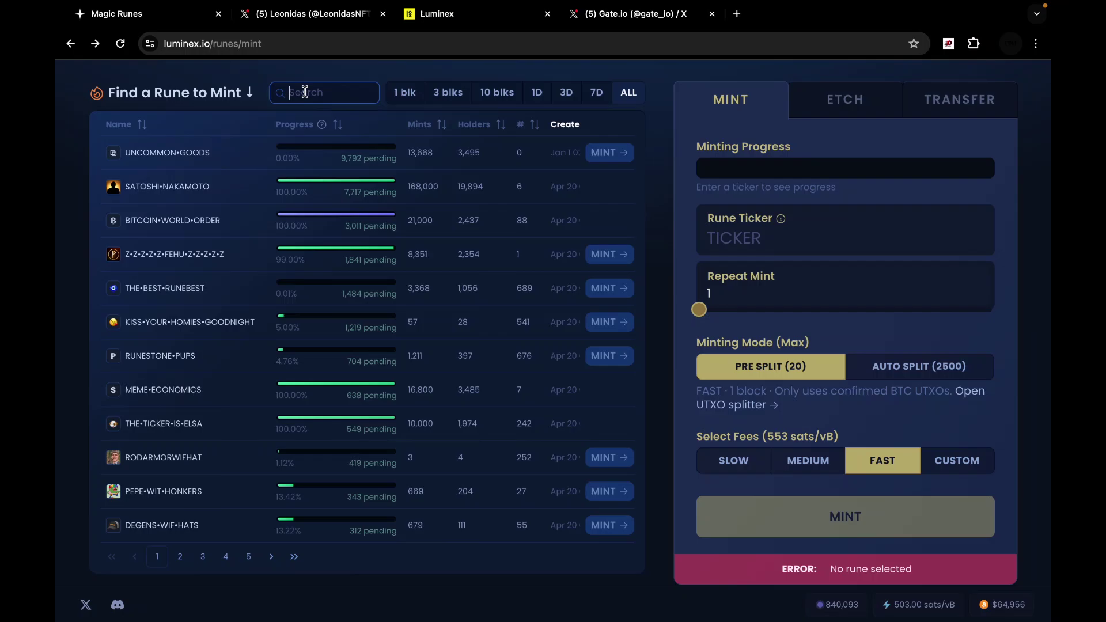
pyautogui.write('bones')
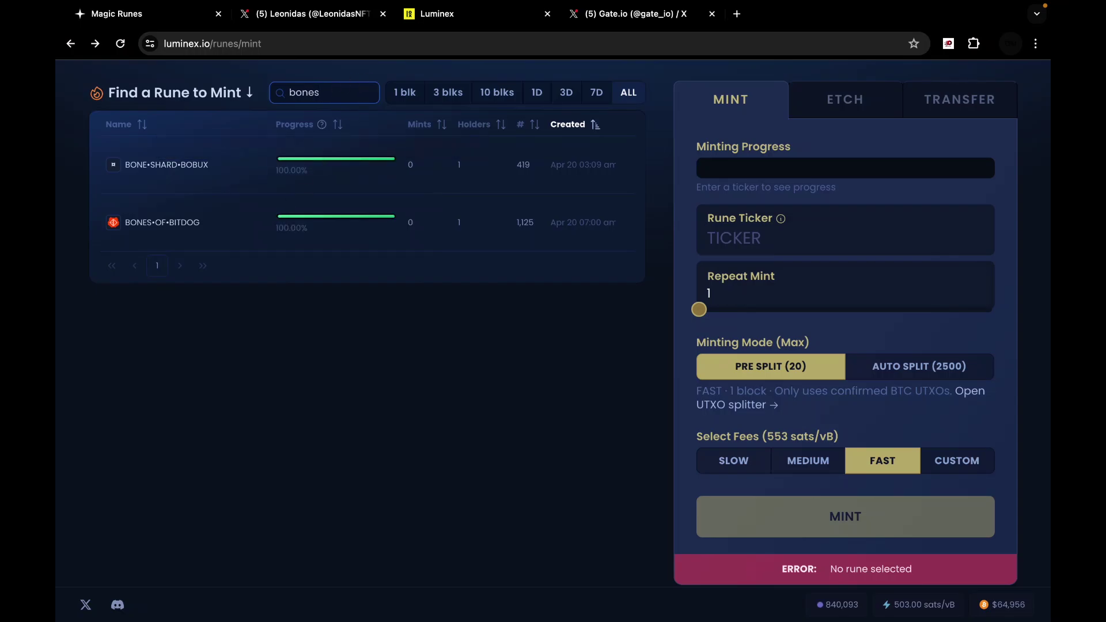
pyautogui.hotkey('ctrl', 'a')
pyautogui.press('BackSpace')
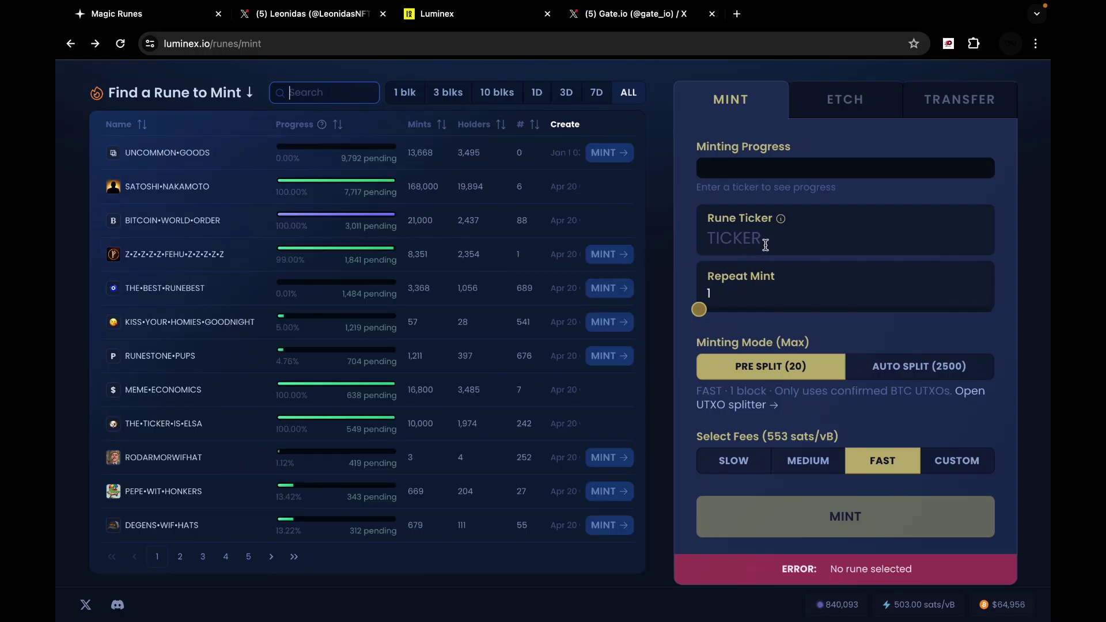
# Enter BO in the Mint form's Rune Ticker field
pyautogui.click(765, 245)
pyautogui.write('B')
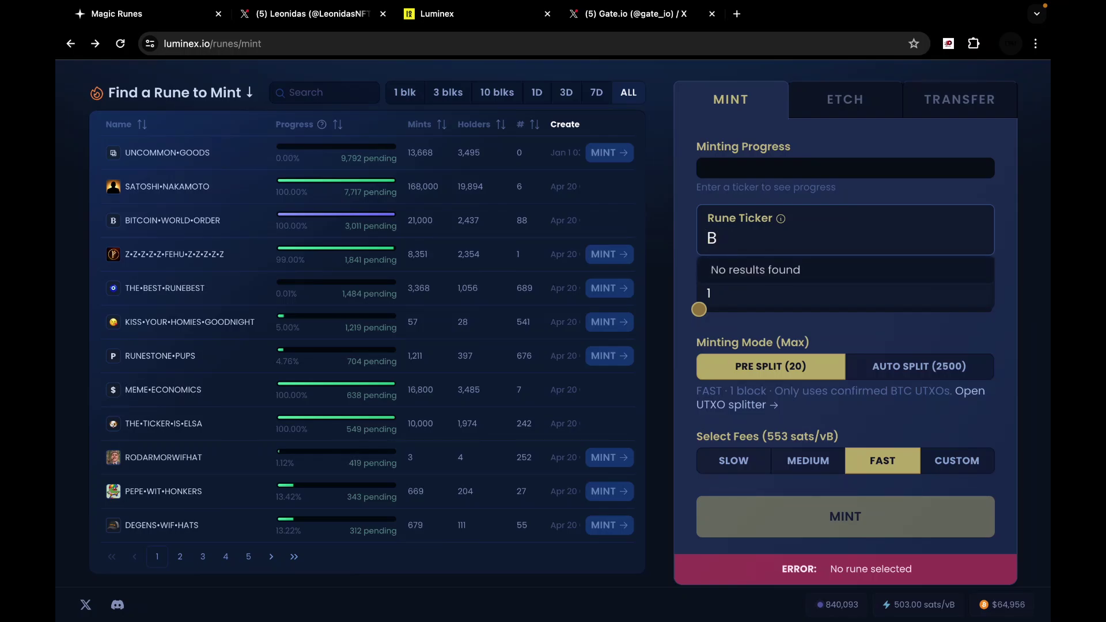
pyautogui.write('OE')
pyautogui.press('BackSpace')
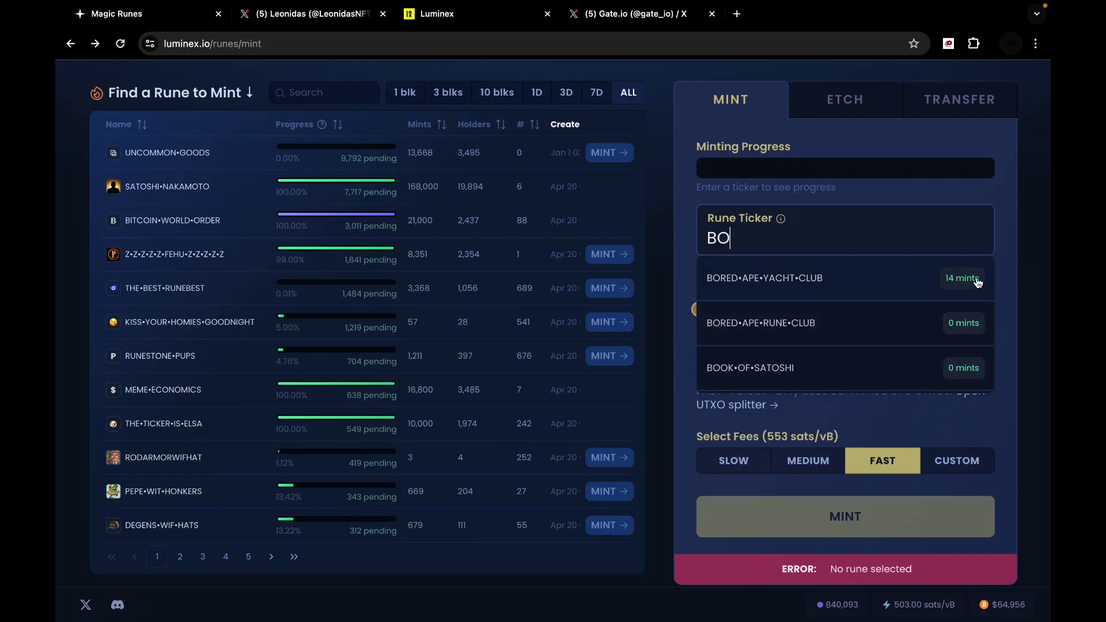
# Select BORED•APE•YACHT•CLUB with the Slow fee, for a 0.00109122 BTC total
pyautogui.click(900, 284)
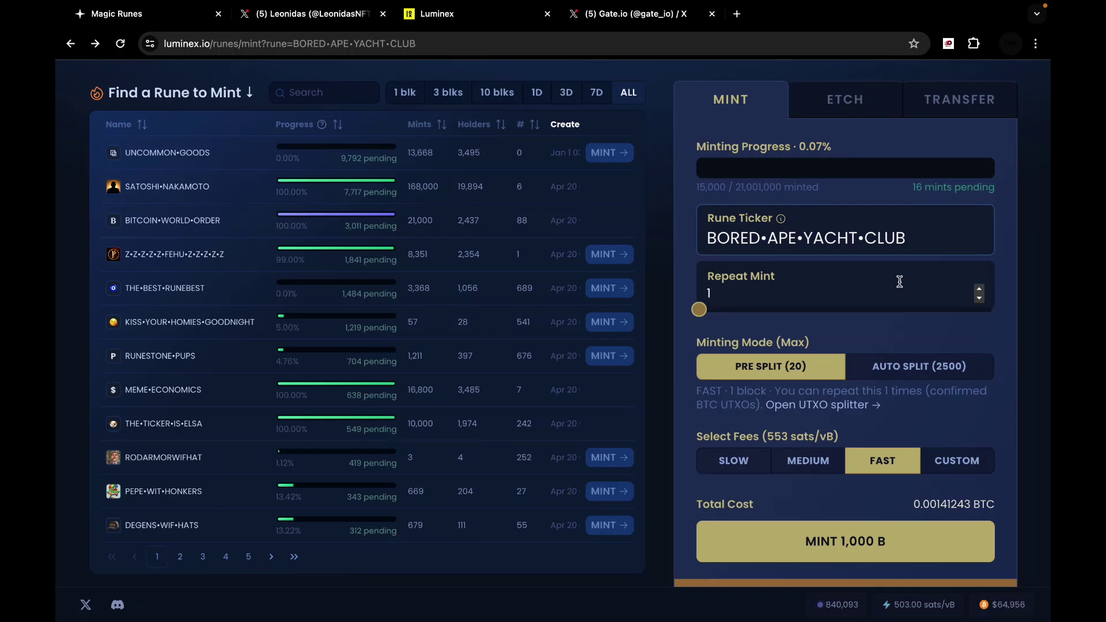
pyautogui.click(724, 464)
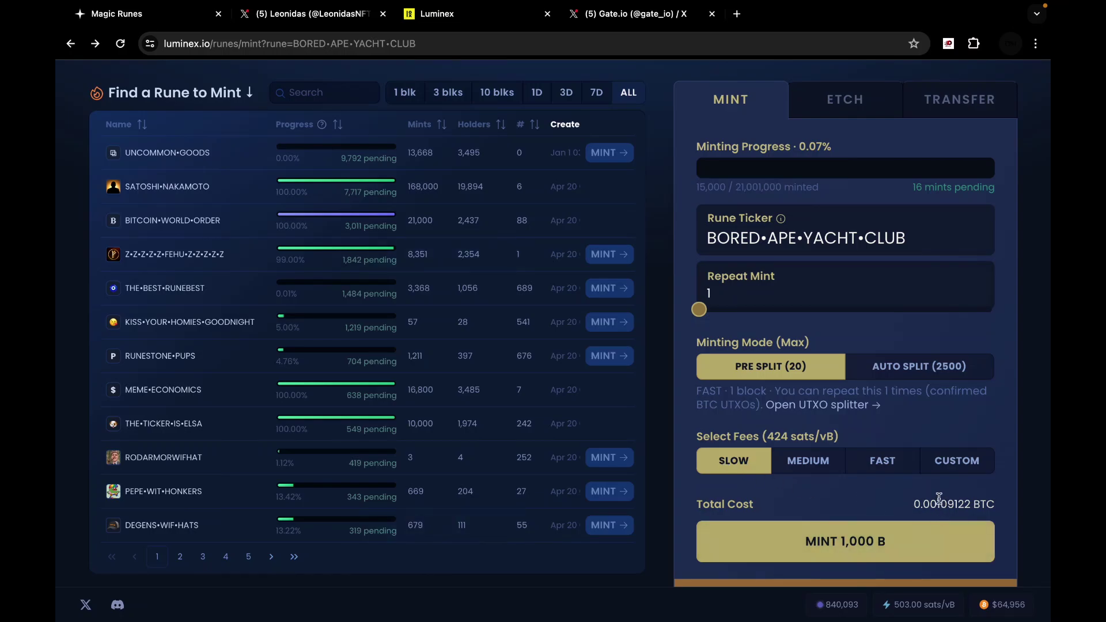
pyautogui.scroll(-2, 888, 492)
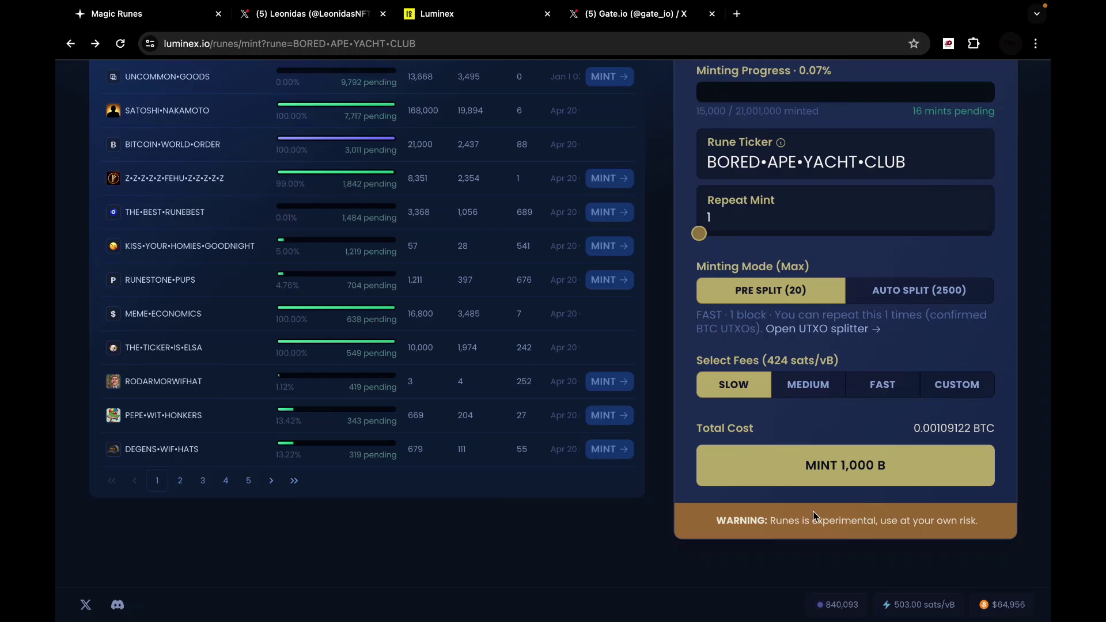
pyautogui.scroll(2, 813, 511)
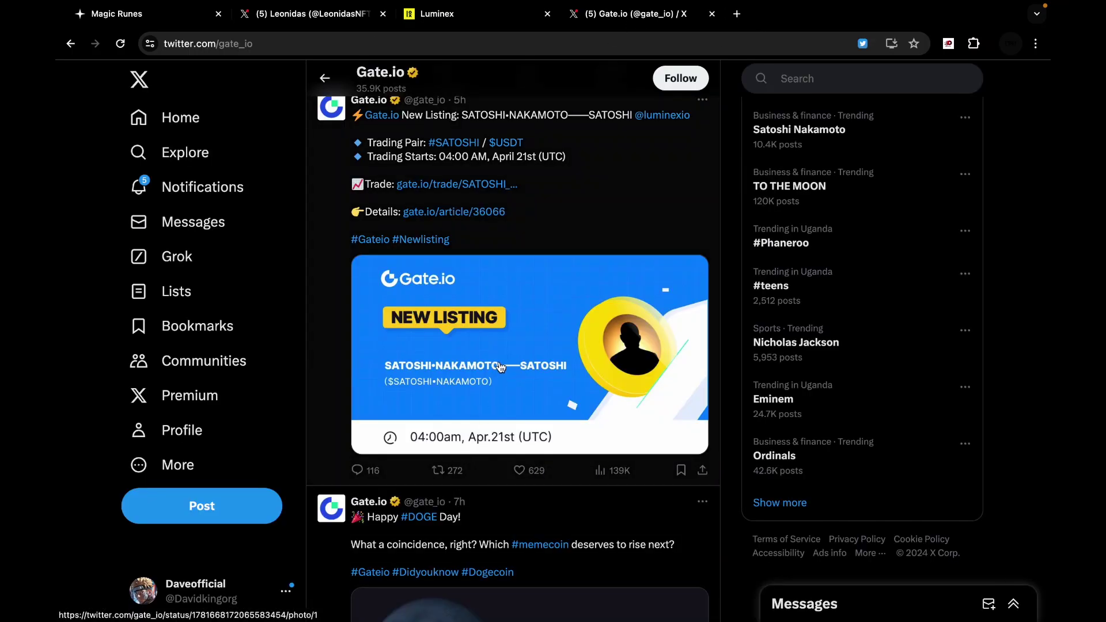
# Scroll Gate.io's X timeline to the MEME•ECONOMICS——MEMERUNE listing post
pyautogui.scroll(-2, 500, 367)
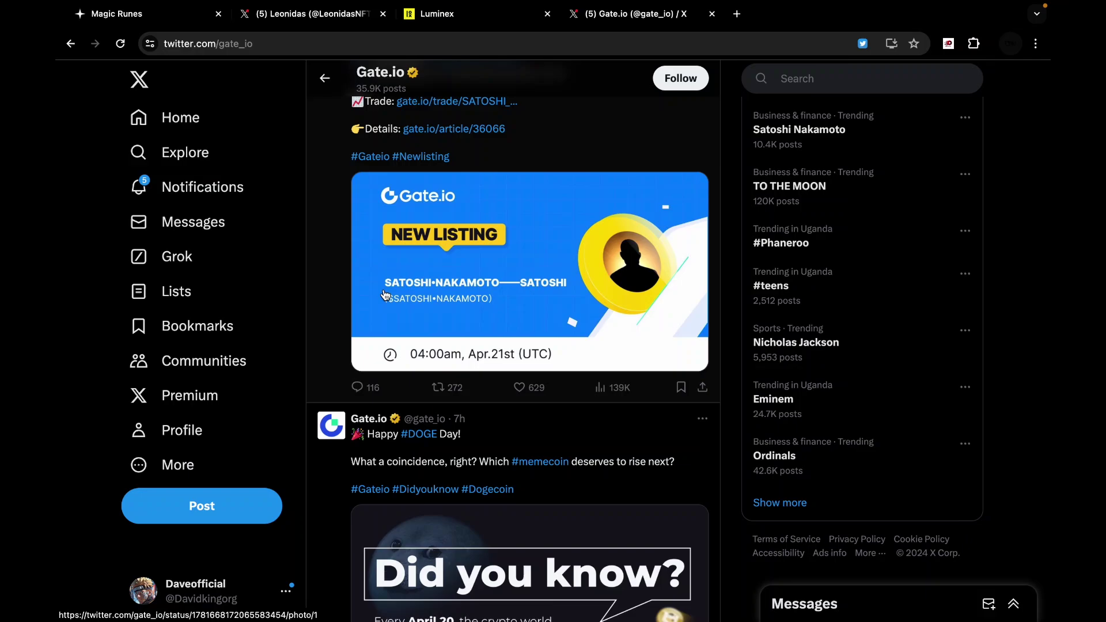
pyautogui.scroll(1, 388, 293)
pyautogui.scroll(12, 388, 292)
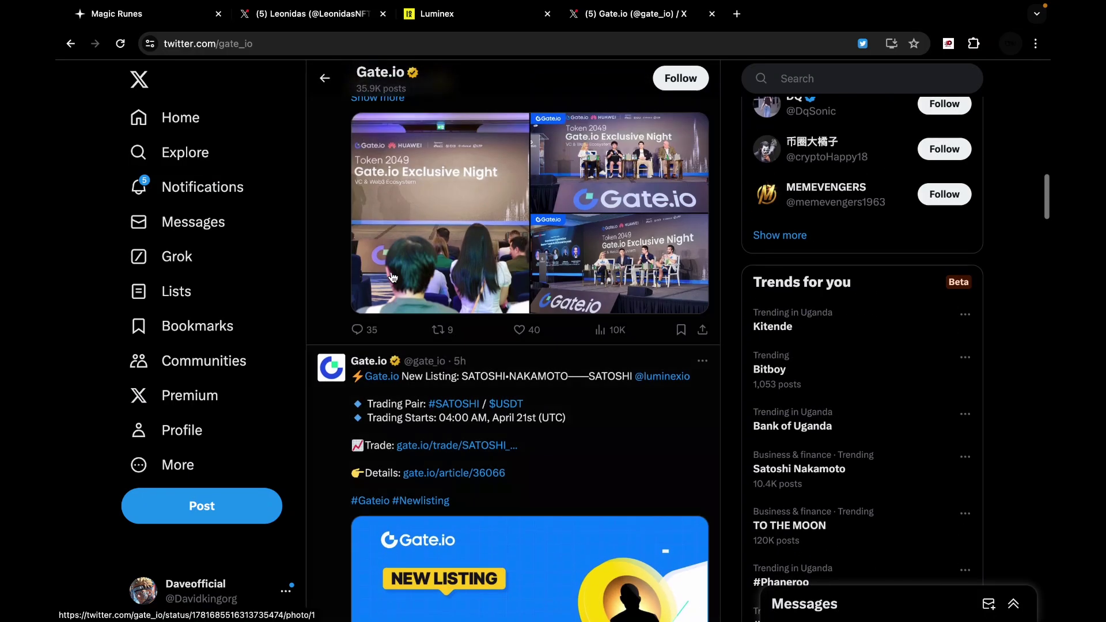
pyautogui.scroll(1, 392, 273)
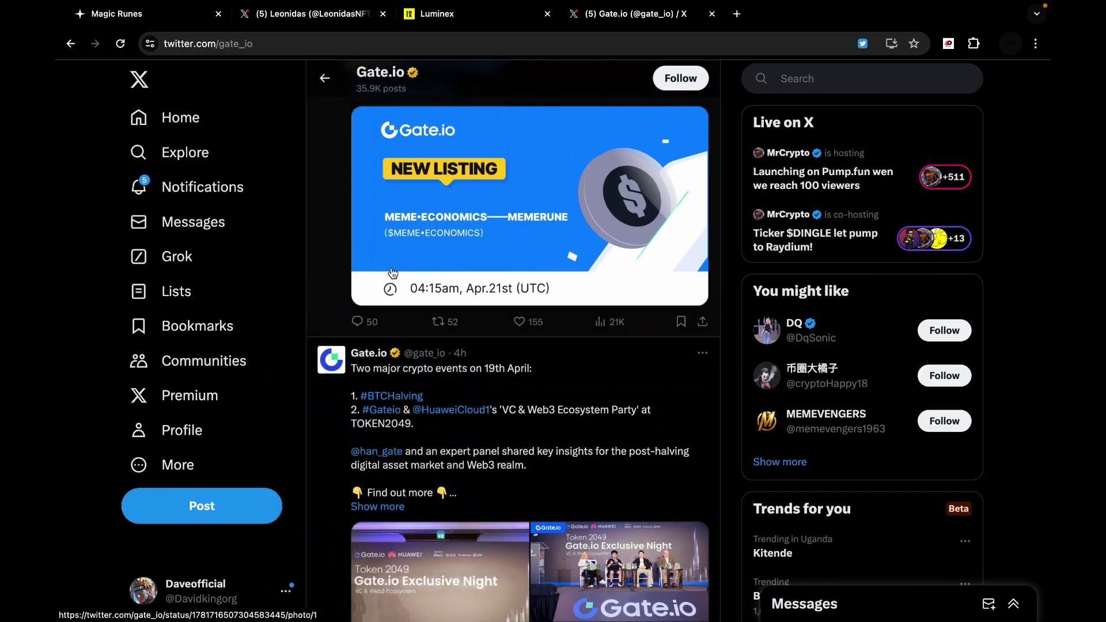